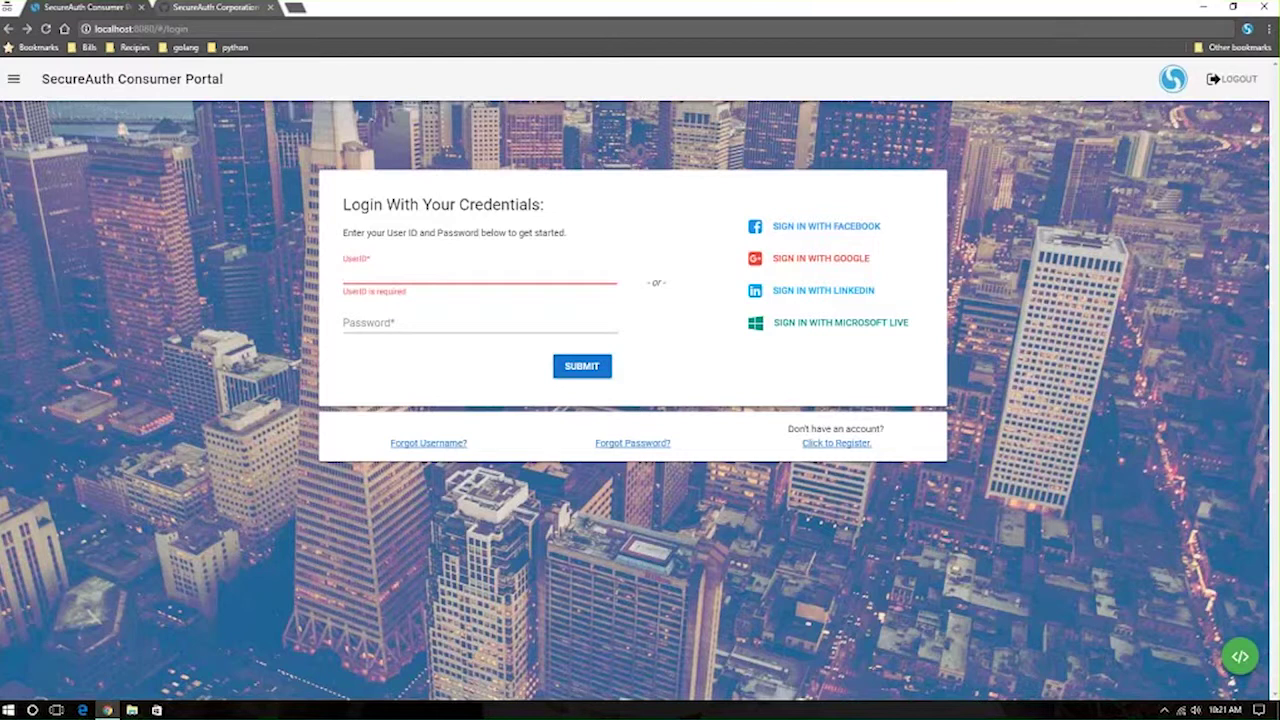
# Step: Switch to the SecureAuth Corporation GitHub page listing the saidp-sdk repositories
pyautogui.click(210, 8)
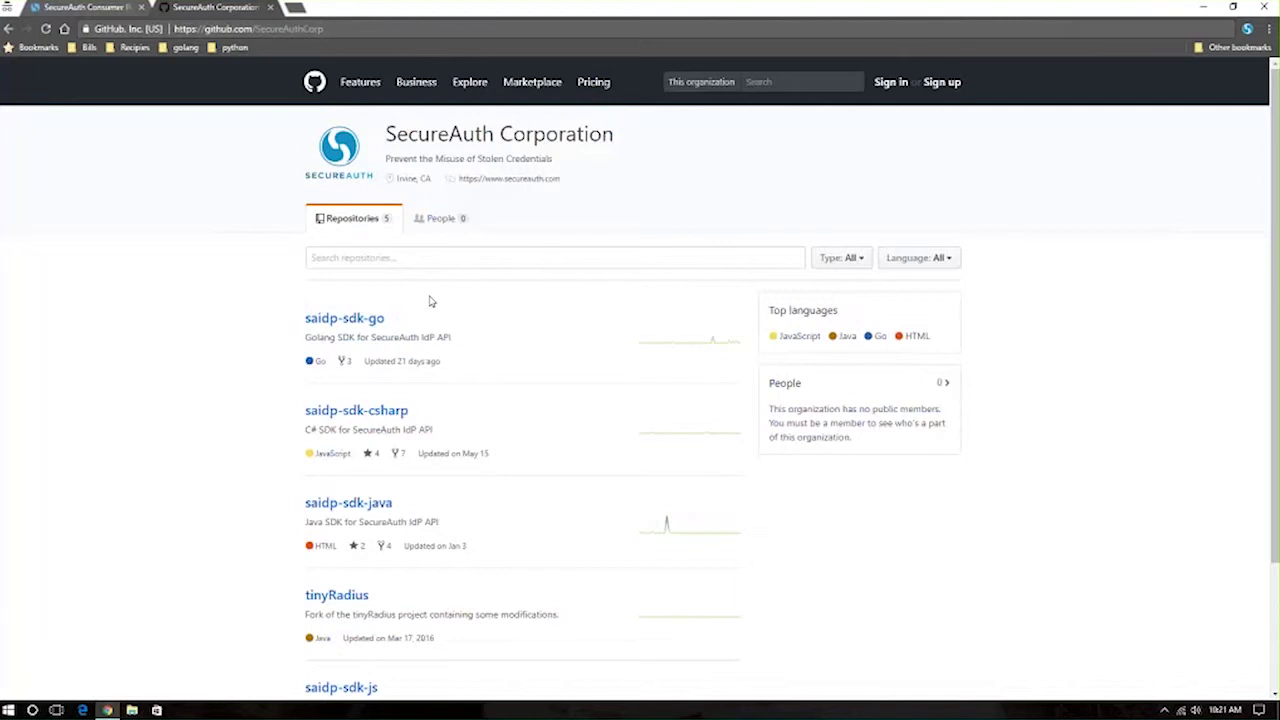
# Step: On the portal login page, sign in with the demo user's e-mail address and account password
pyautogui.click(82, 7)
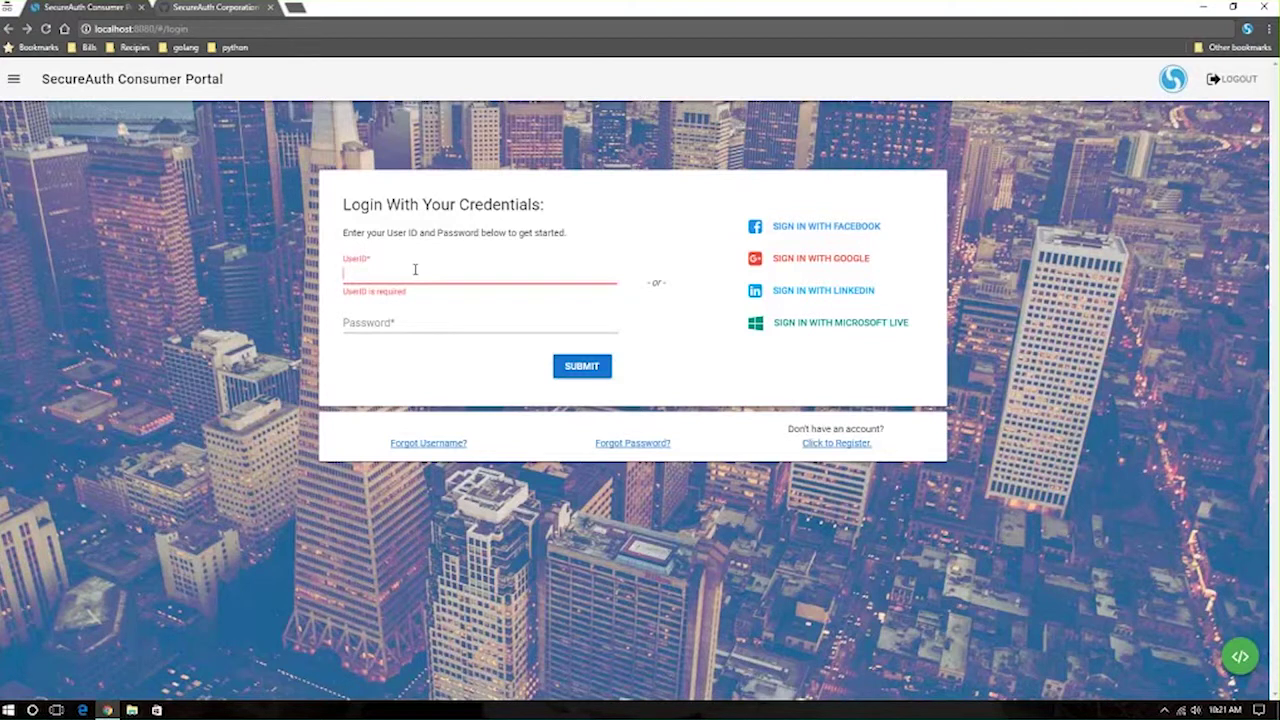
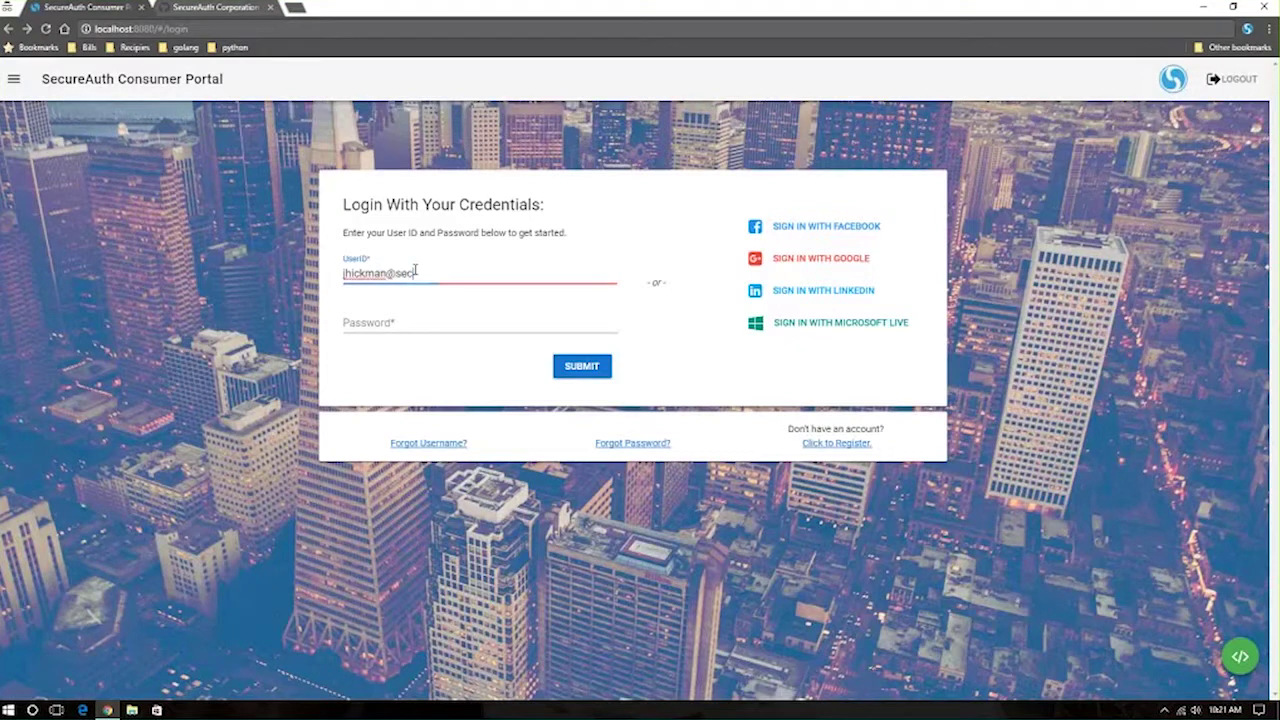
pyautogui.press('Tab')
pyautogui.write('•')
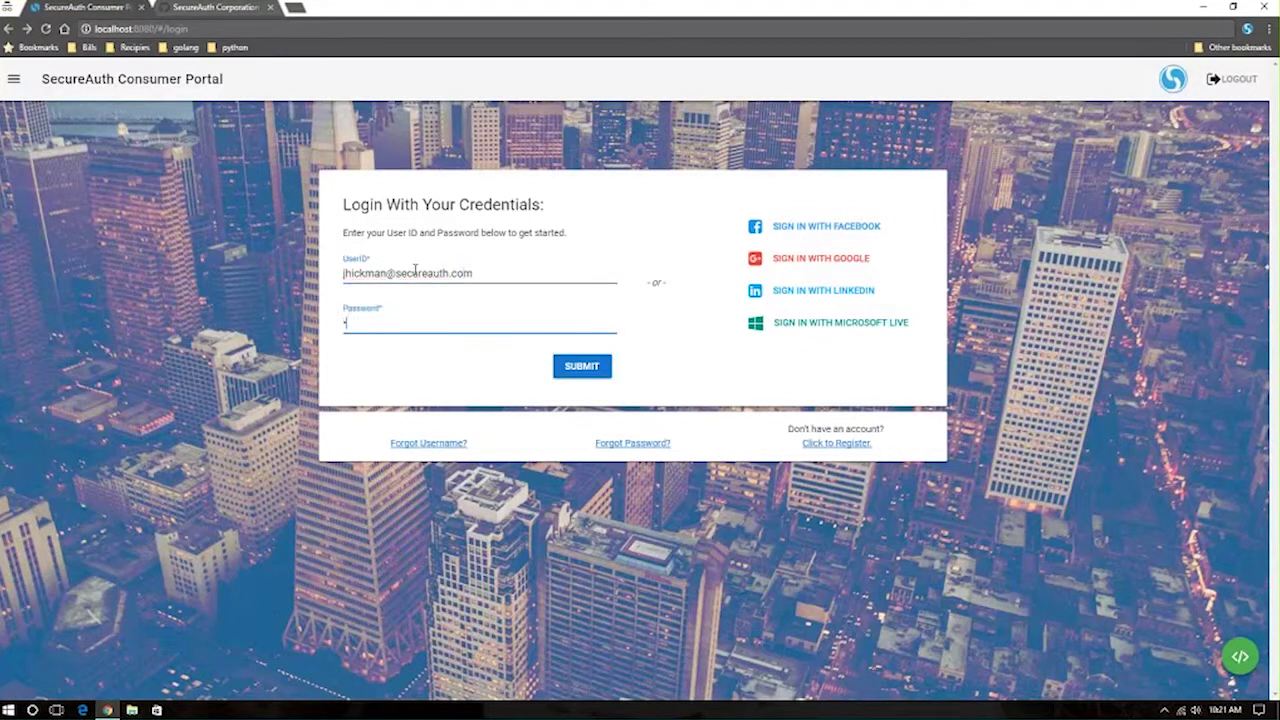
pyautogui.write('••••••••')
pyautogui.press('Return')
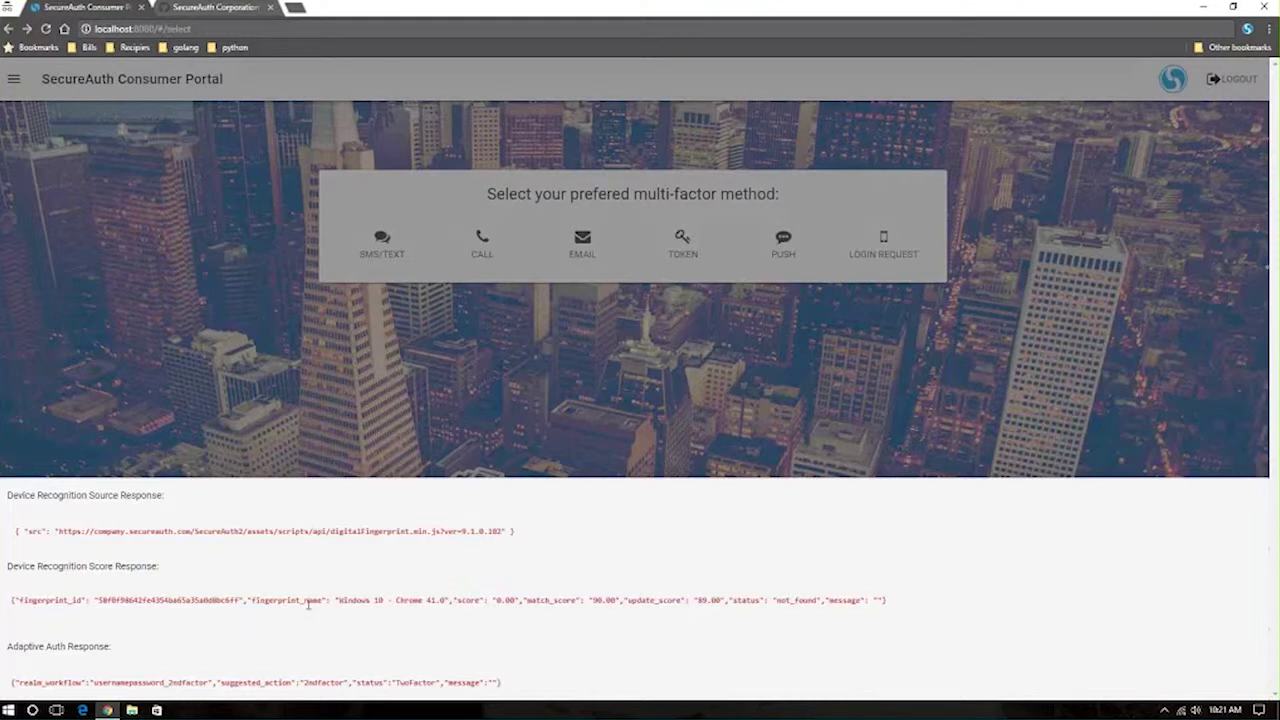
# Step: Highlight the not_found fingerprint status and 2ndfactor action, then dismiss the debug response panel
pyautogui.moveTo(781, 598); pyautogui.dragTo(804, 618)
pyautogui.moveTo(308, 682); pyautogui.dragTo(343, 682)
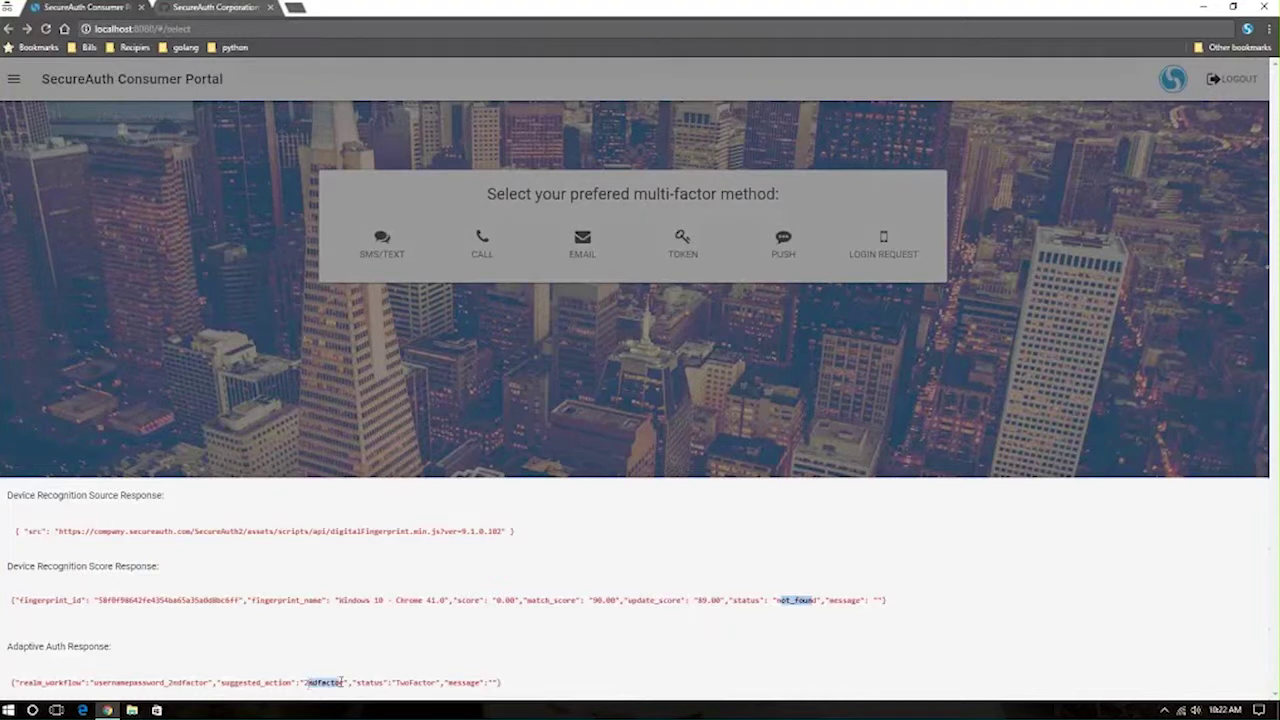
pyautogui.click(400, 435)
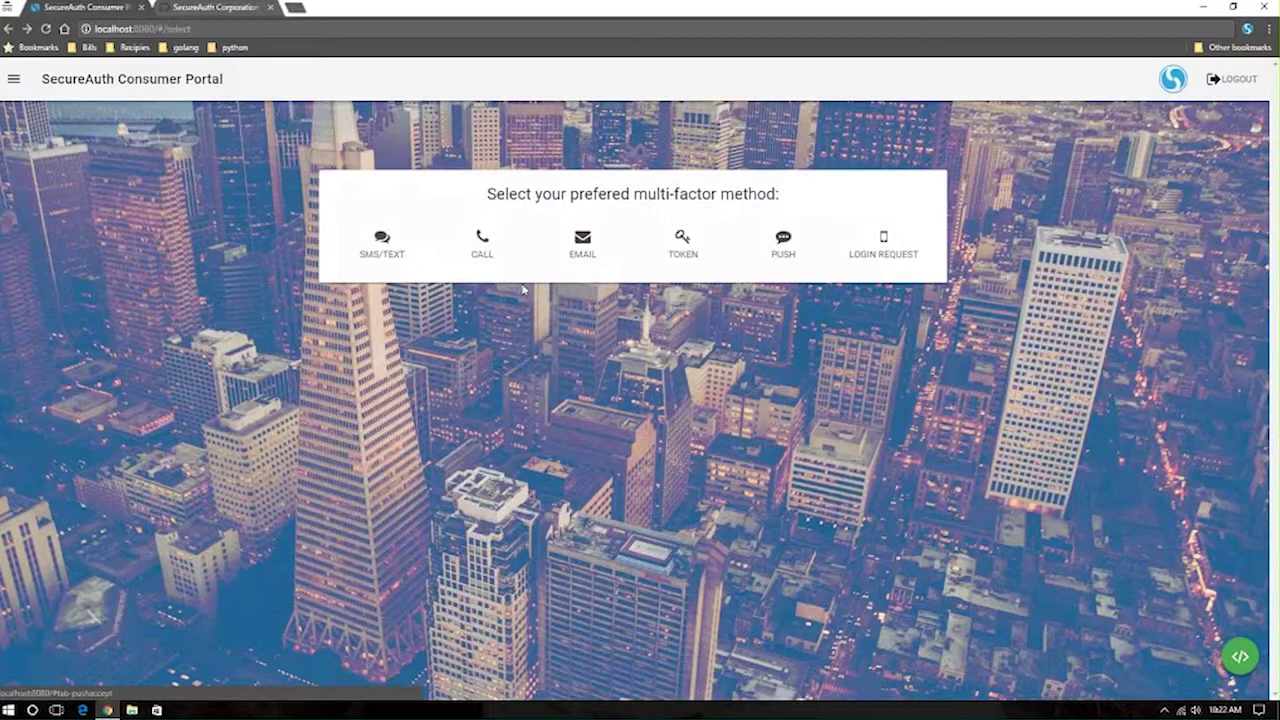
# Step: Review the SMS/TEXT, TOKEN, PUSH and LOGIN REQUEST options, then text a passcode to the first phone
pyautogui.click(396, 252)
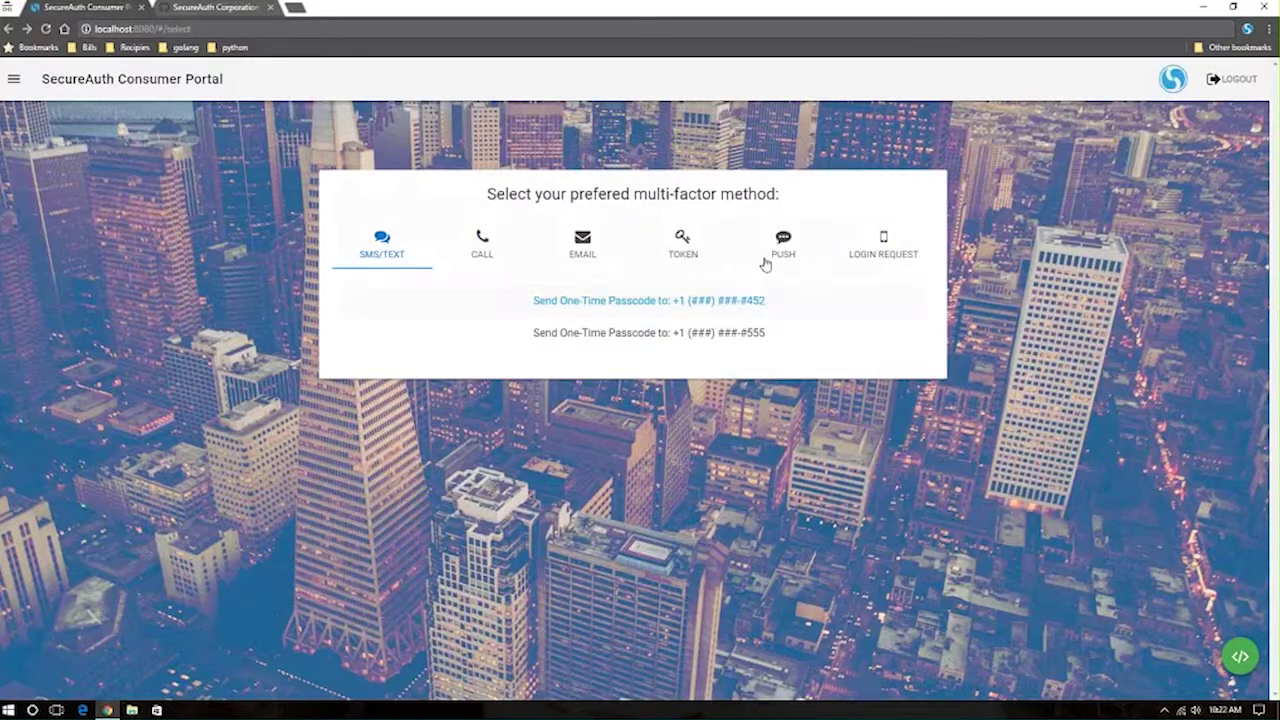
pyautogui.click(683, 245)
pyautogui.click(783, 245)
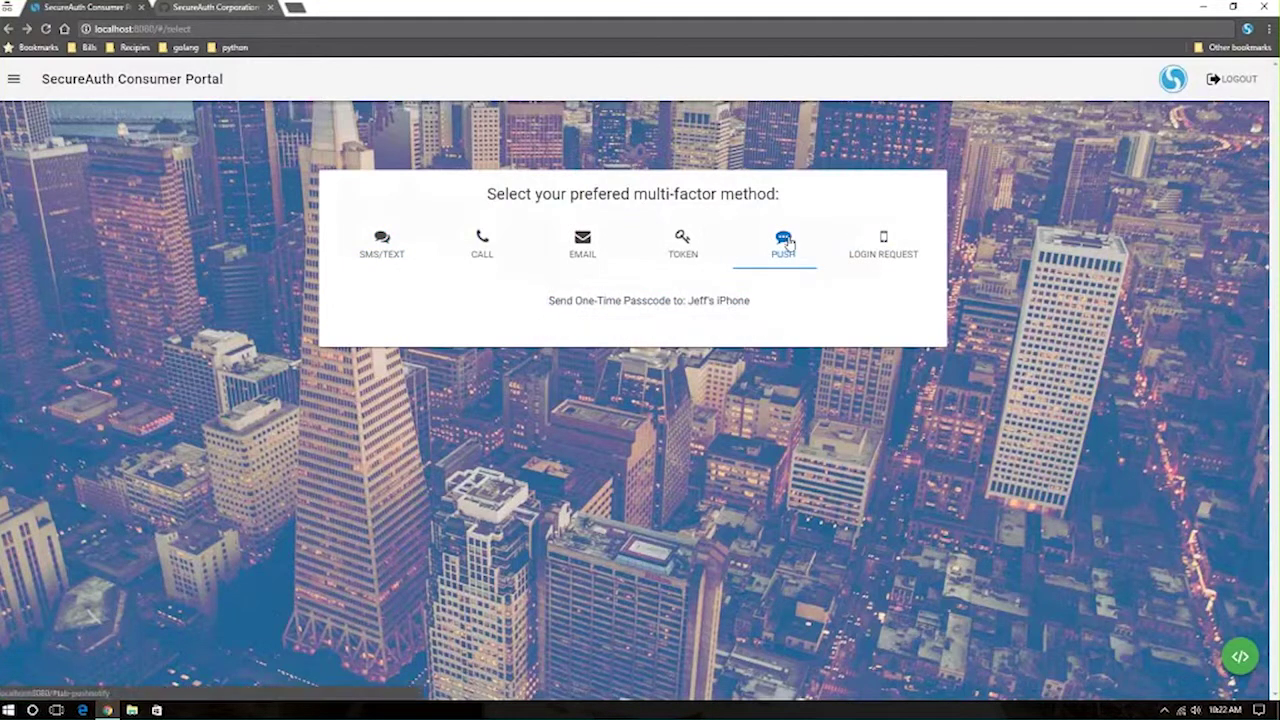
pyautogui.click(878, 247)
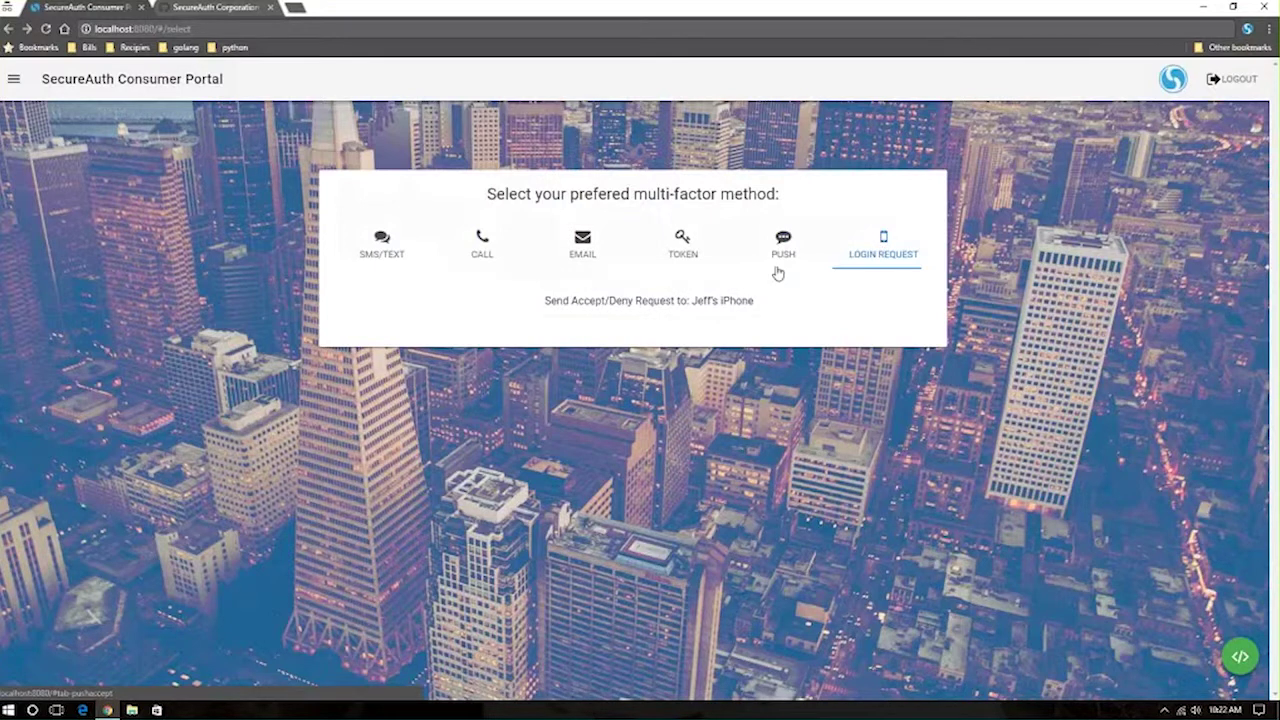
pyautogui.click(367, 250)
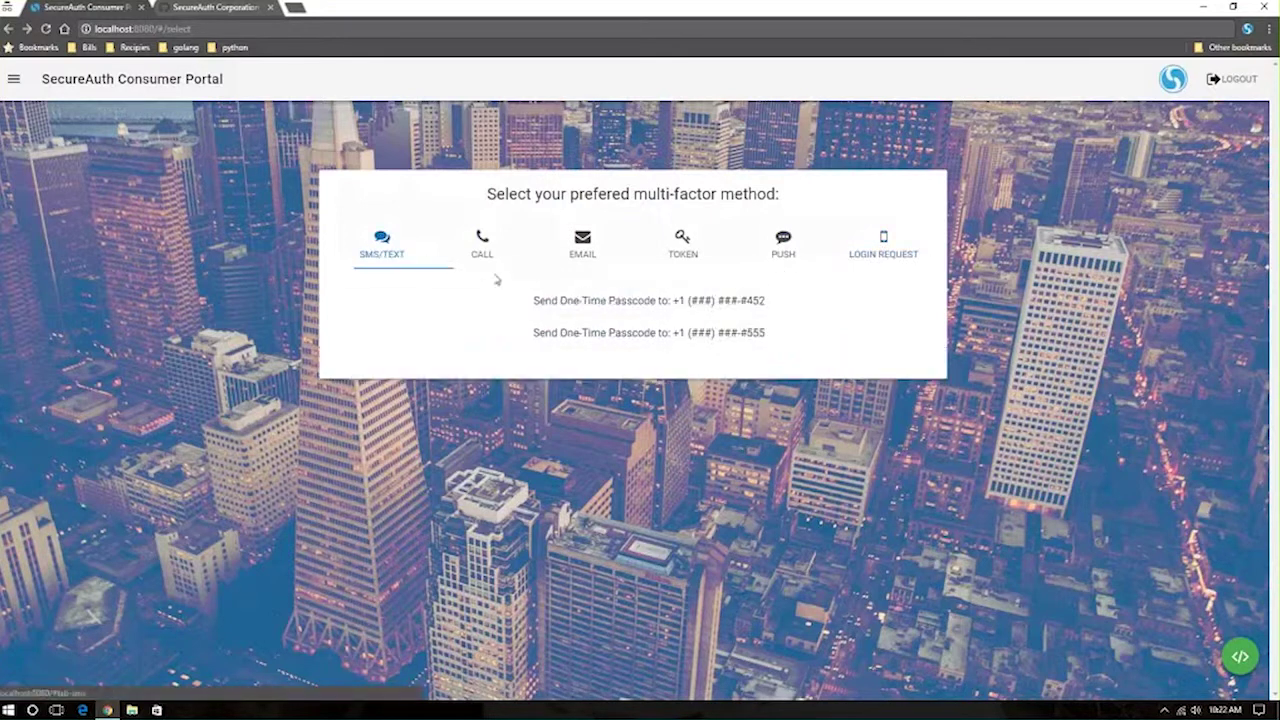
pyautogui.click(662, 302)
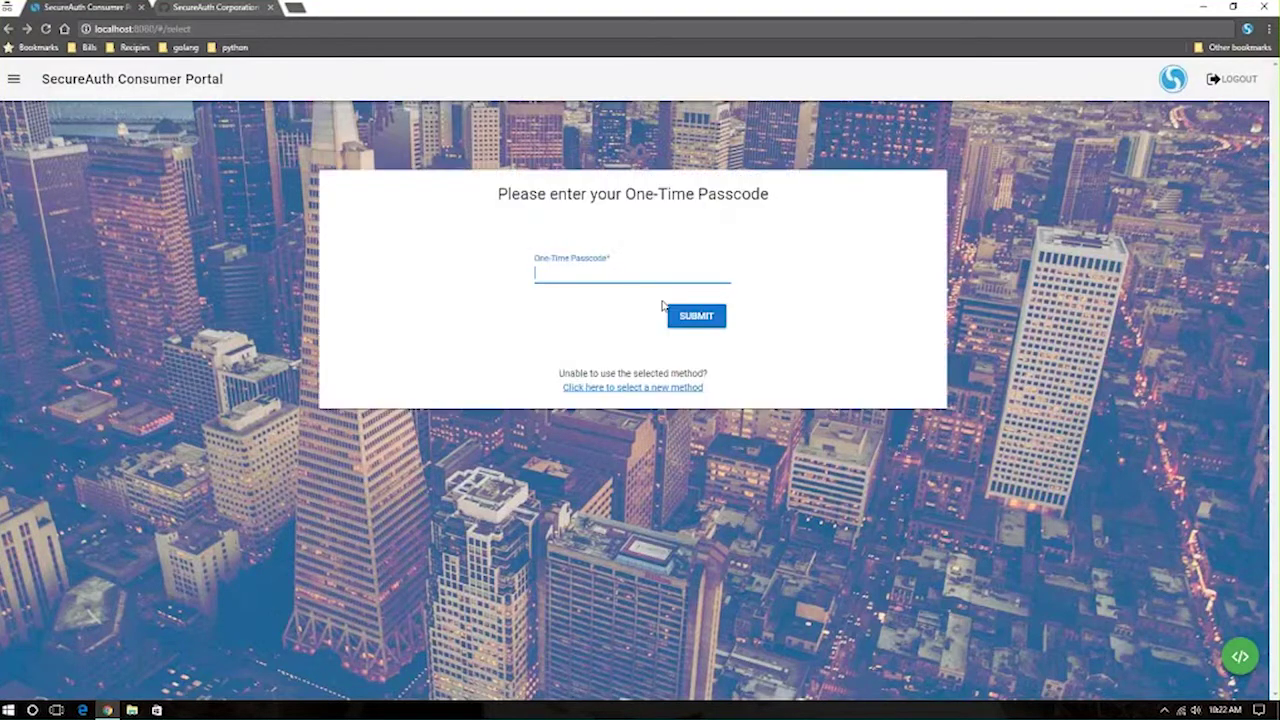
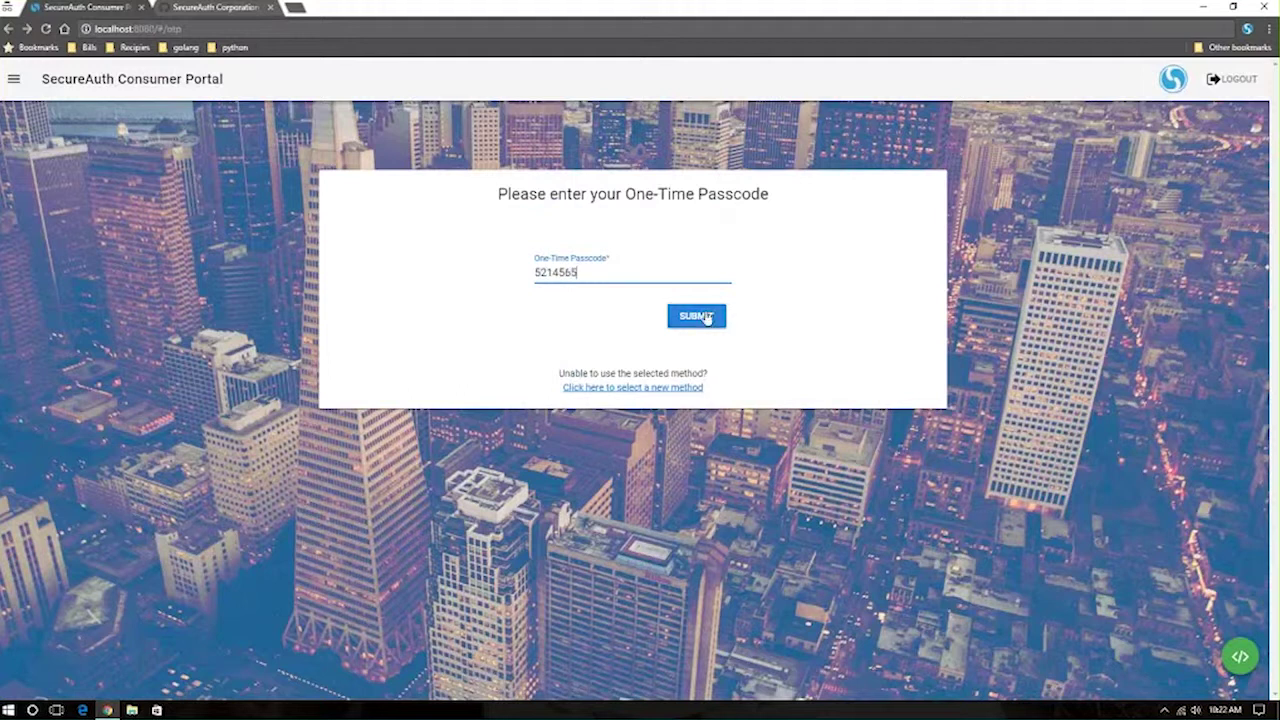
# Step: Enter the received one-time passcode and submit it
pyautogui.click(706, 318)
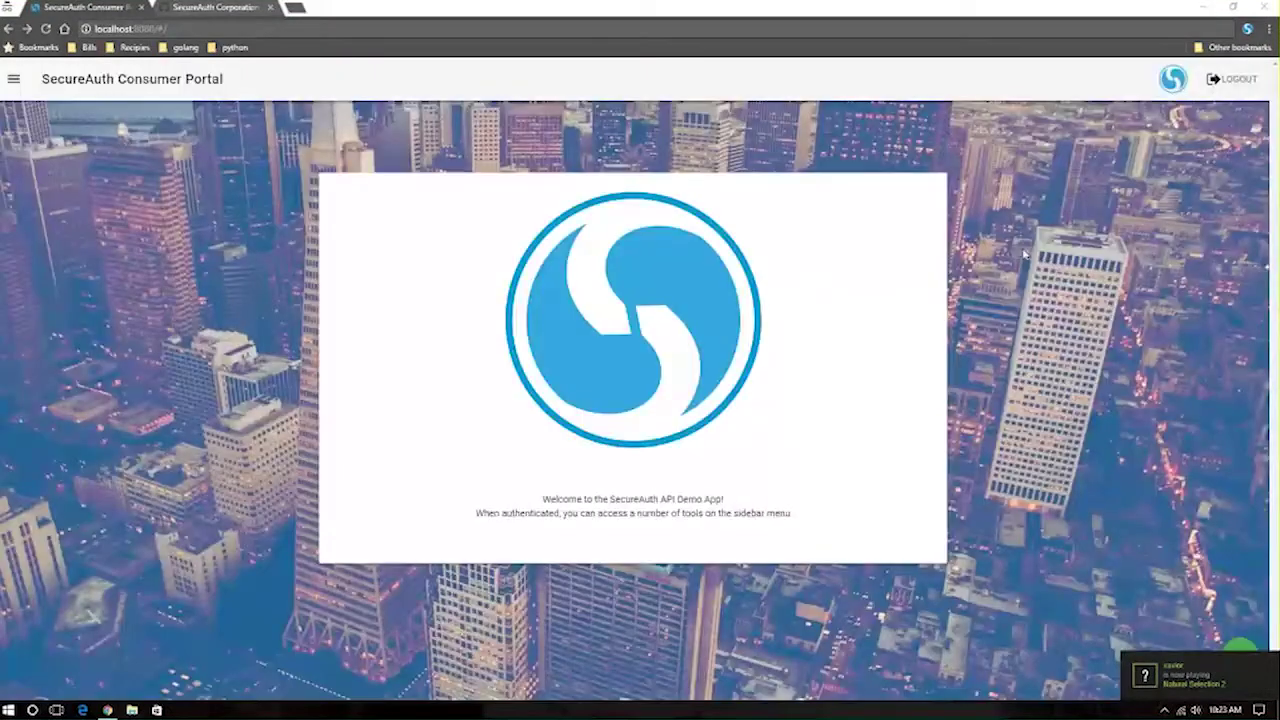
# Step: Log out, then sign back in with the demo user's e-mail address and account password
pyautogui.click(1234, 86)
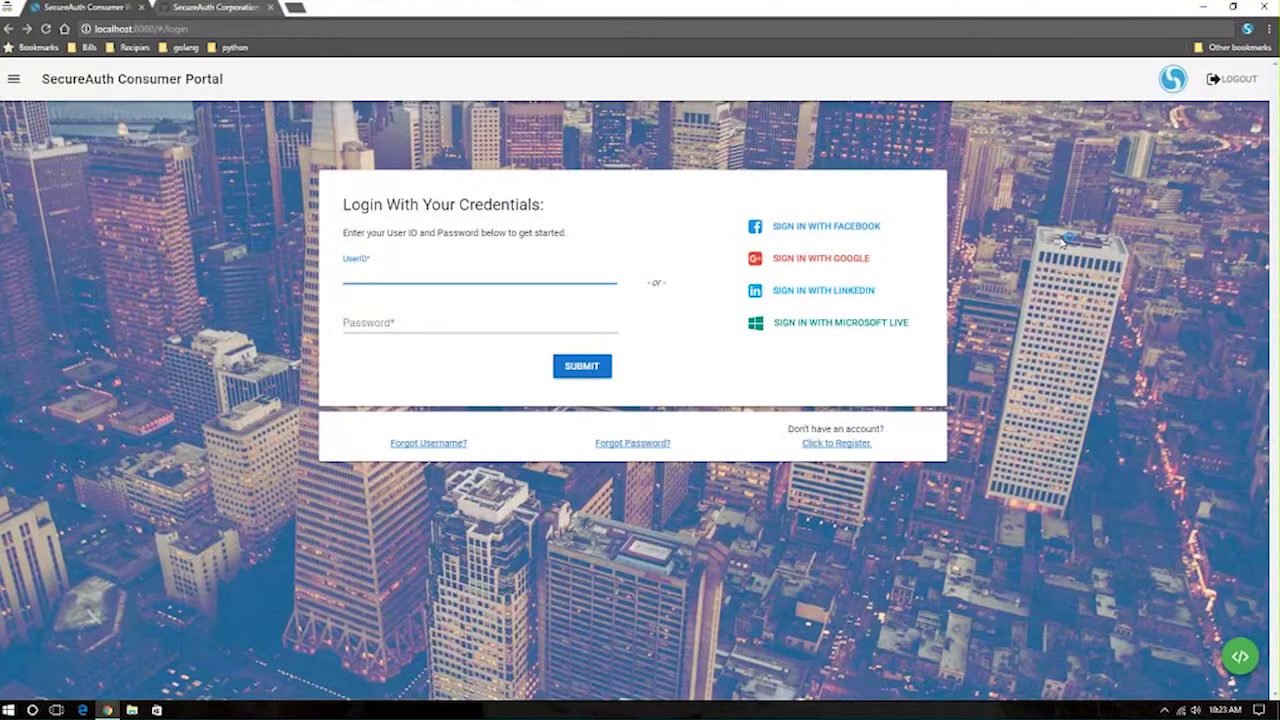
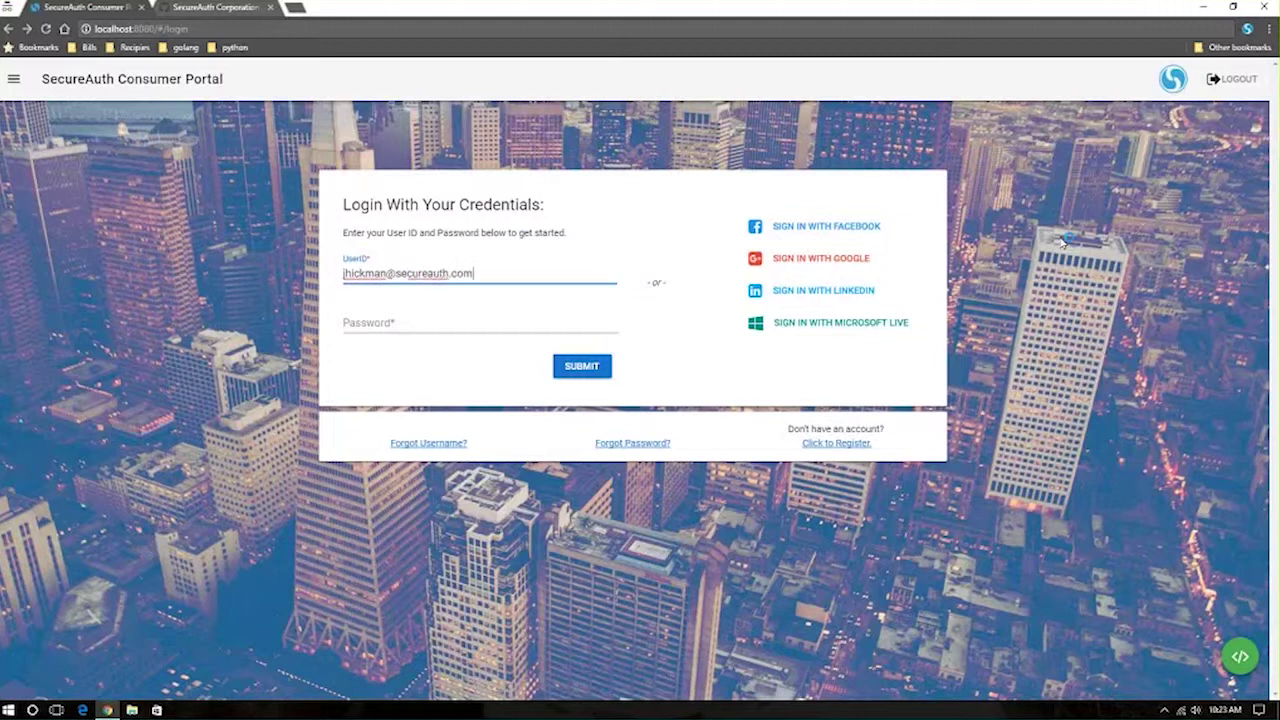
pyautogui.press('Tab')
pyautogui.write('password')
pyautogui.press('Return')
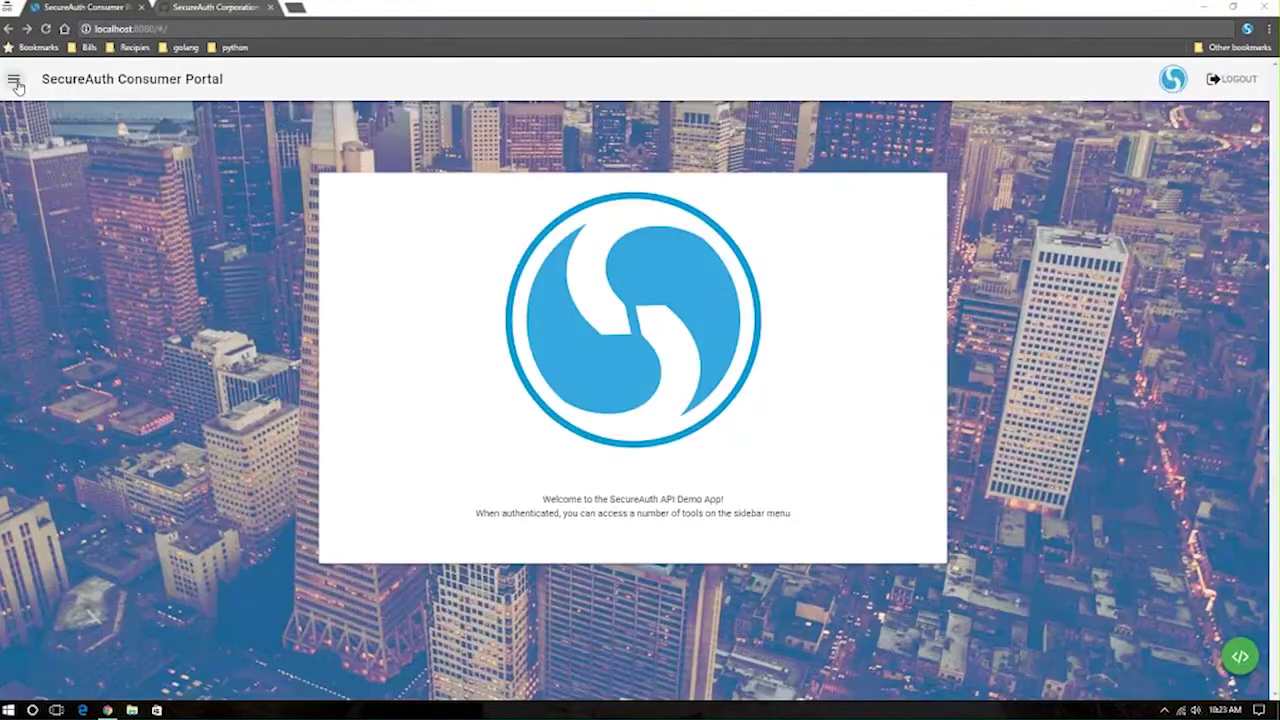
# Step: Return to the Login form via the side menu and submit the user's e-mail and password again
pyautogui.click(14, 80)
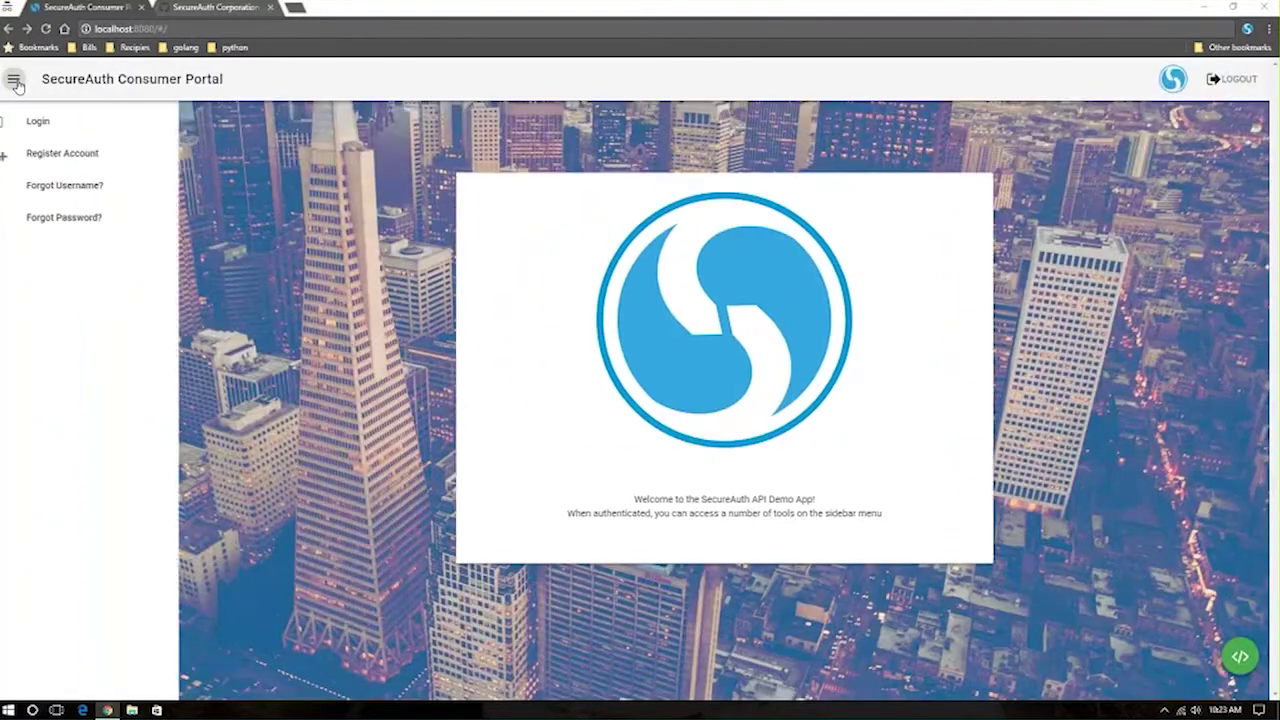
pyautogui.click(106, 121)
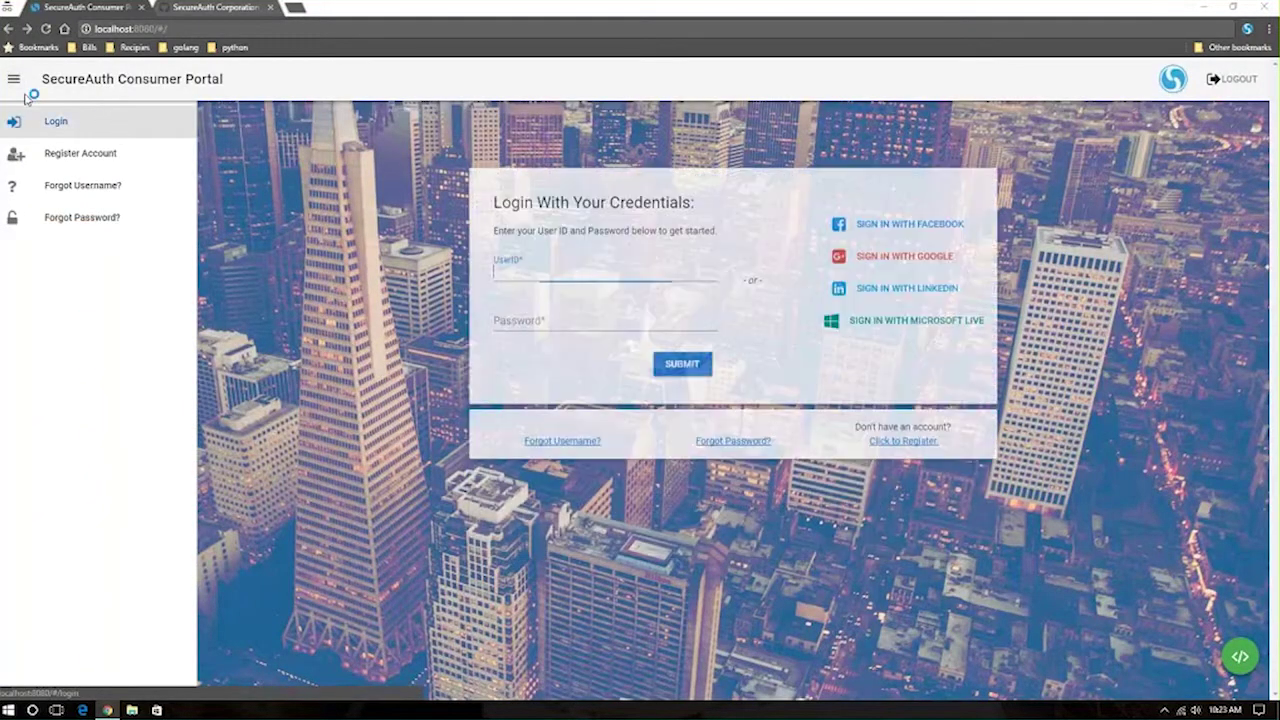
pyautogui.click(14, 80)
pyautogui.click(393, 276)
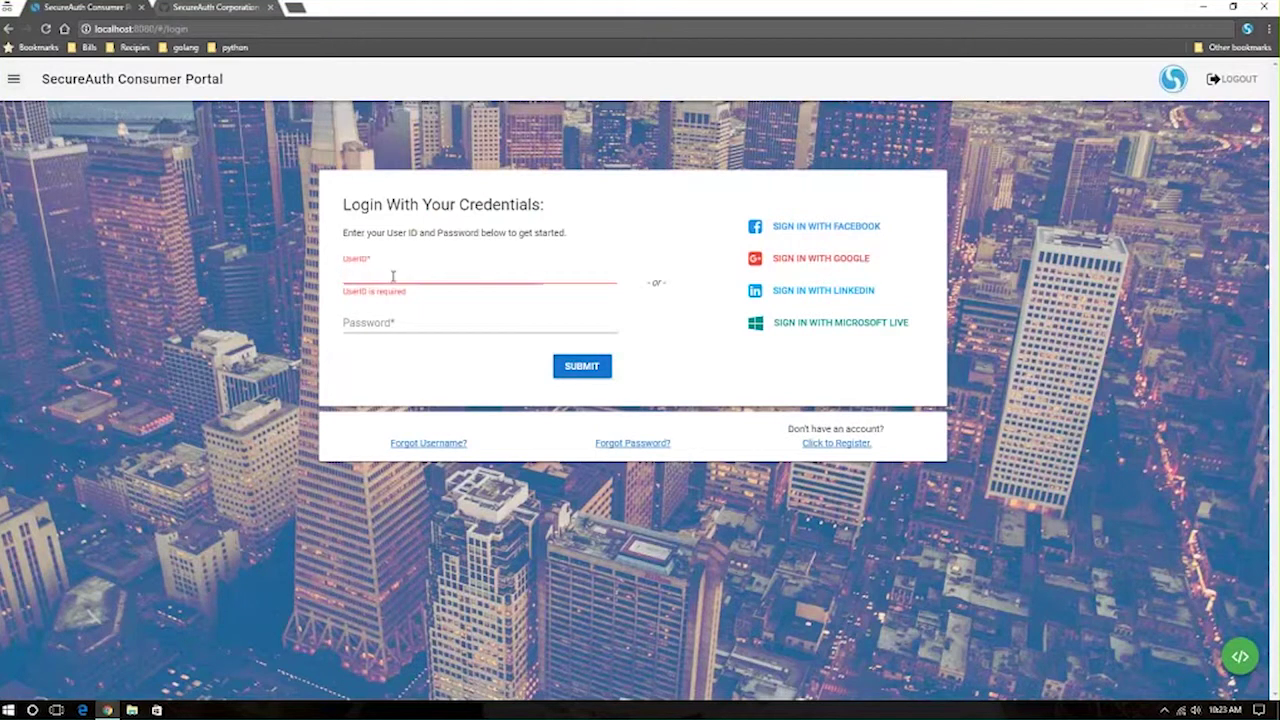
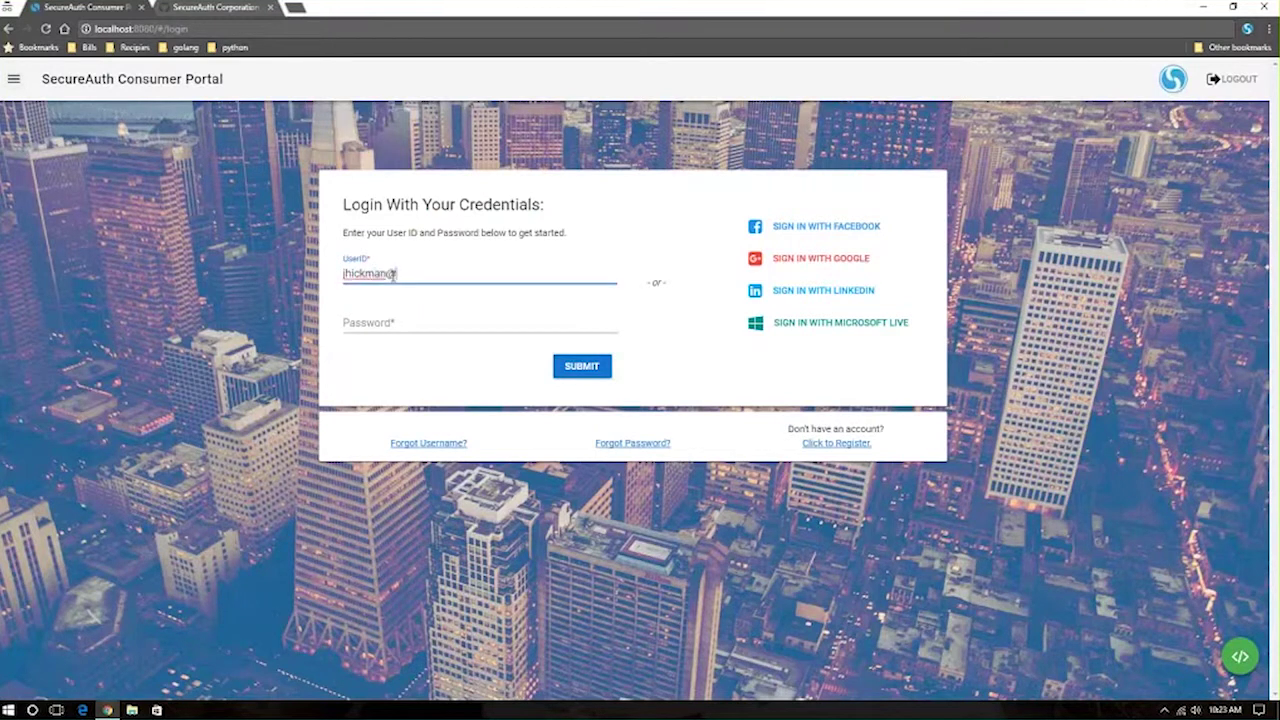
pyautogui.press('Tab')
pyautogui.write('*********')
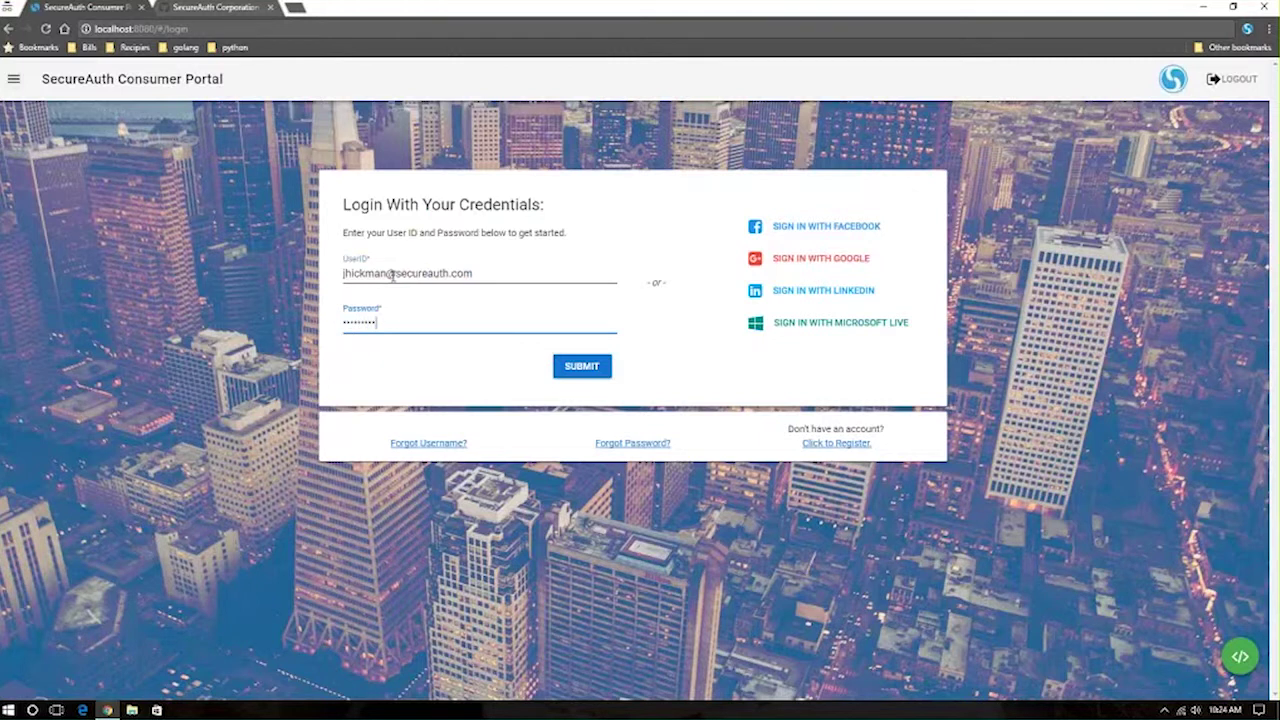
pyautogui.press('Return')
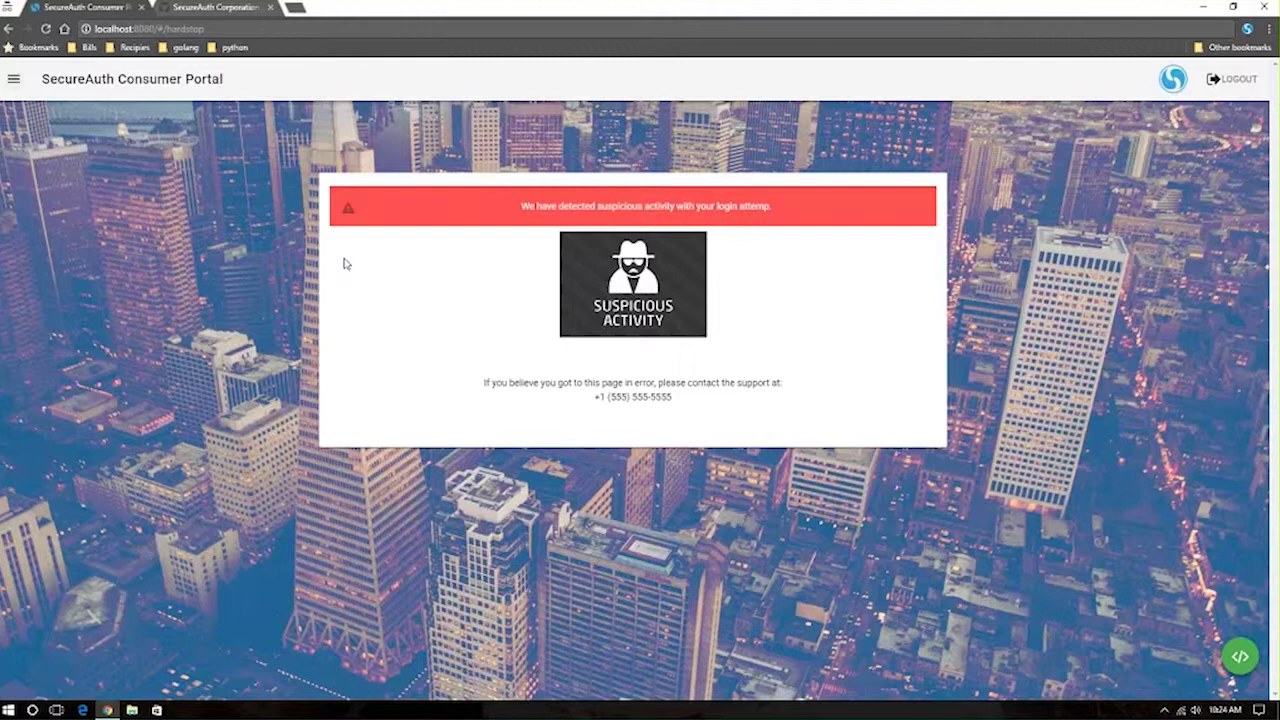
# Step: From the suspicious-activity hard-stop page, open the site navigation drawer
pyautogui.click(14, 78)
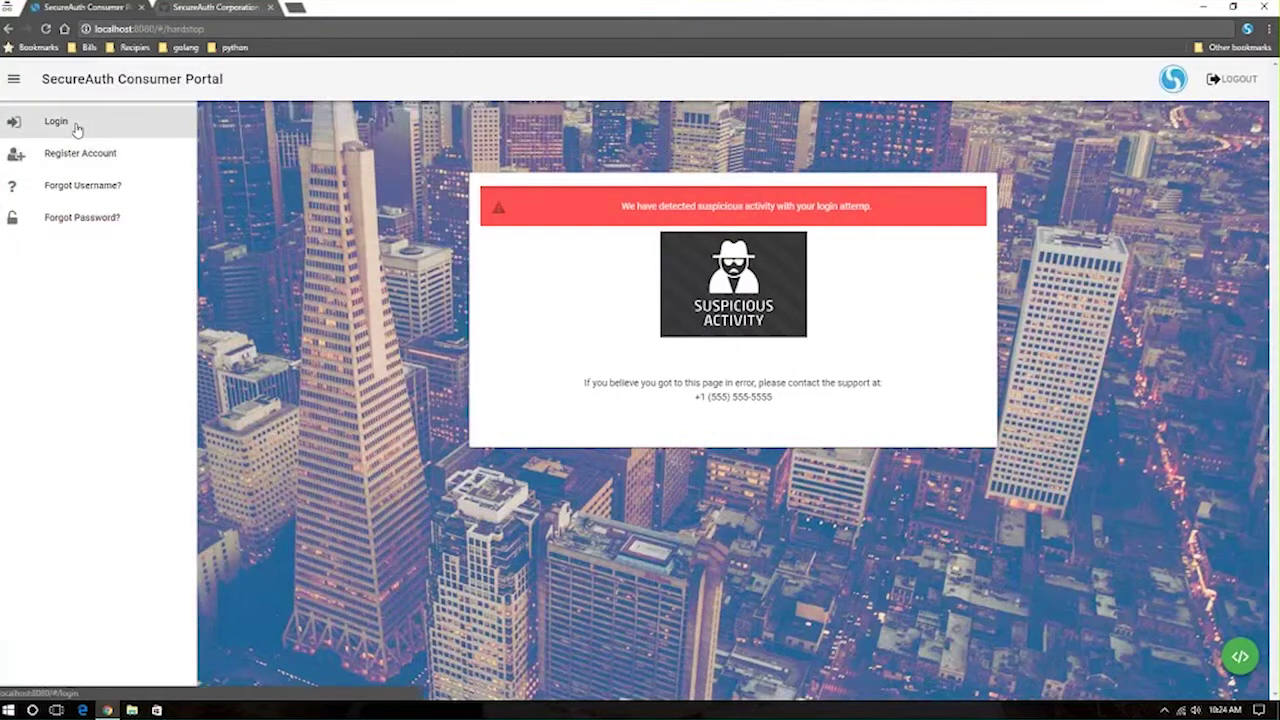
# Step: Go to Register Account and leave the UserID field unfocused on the empty form
pyautogui.click(95, 154)
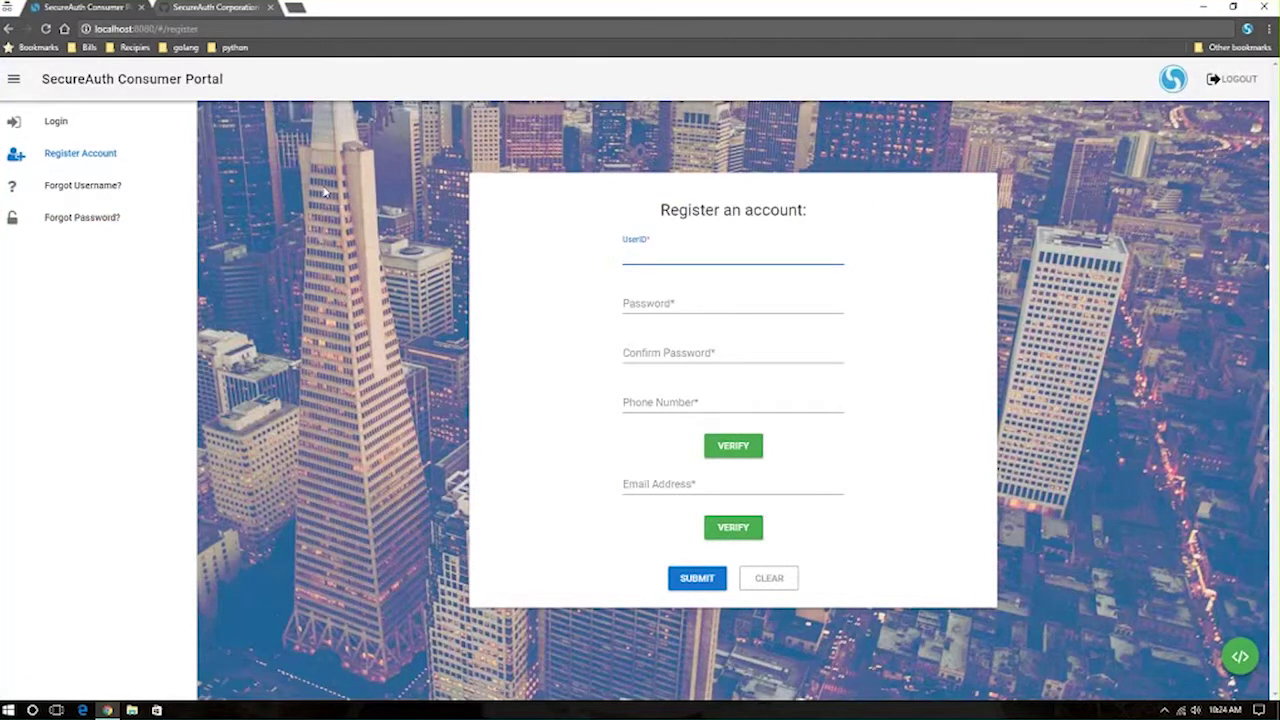
pyautogui.click(339, 195)
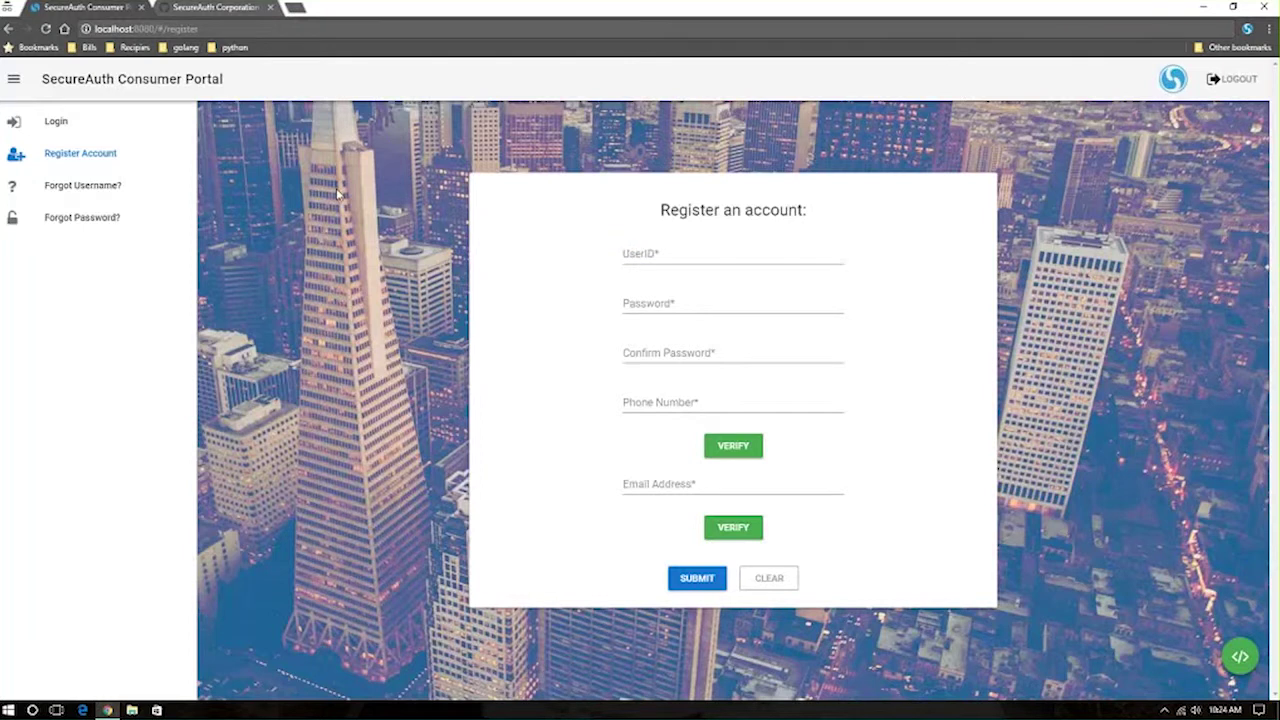